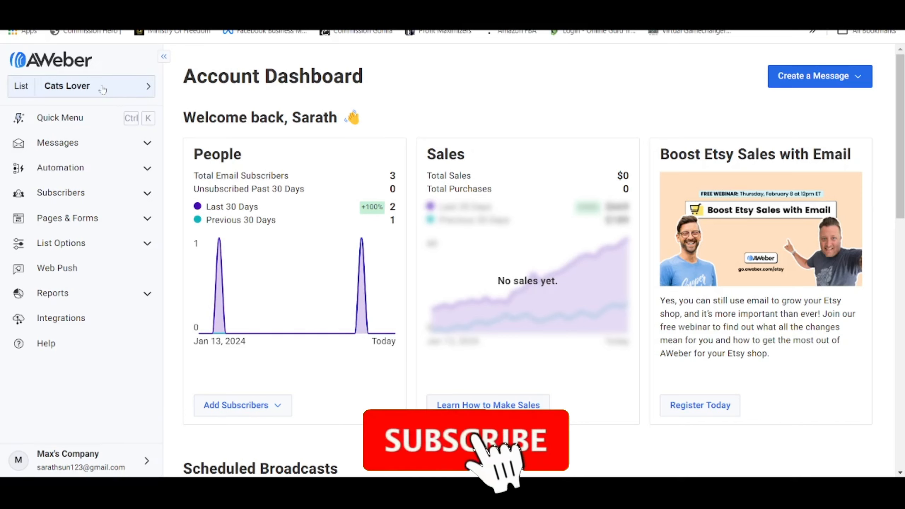
Open the Cats Lover list settings and review the confirmation message options for sign-up forms, subscriber imports and API subscribers.
left_click(96, 246)
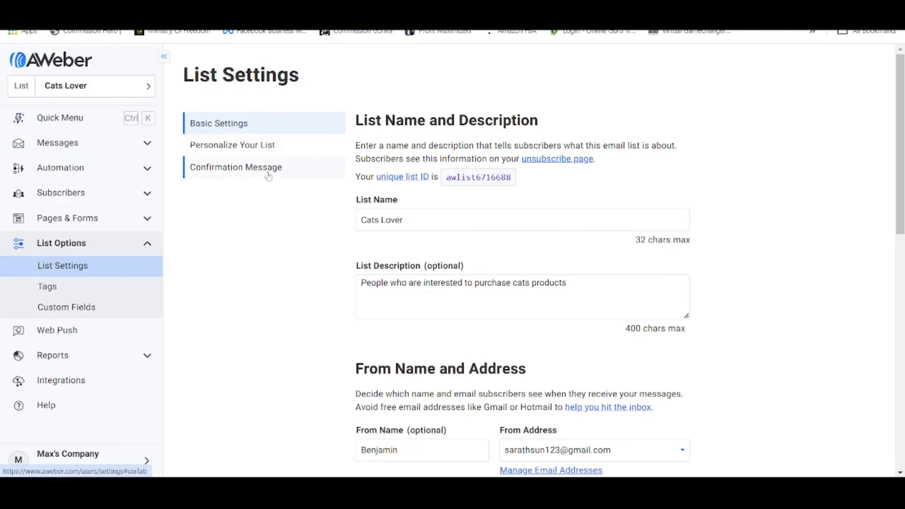
left_click(269, 176)
scroll(431, 231, "down", 10)
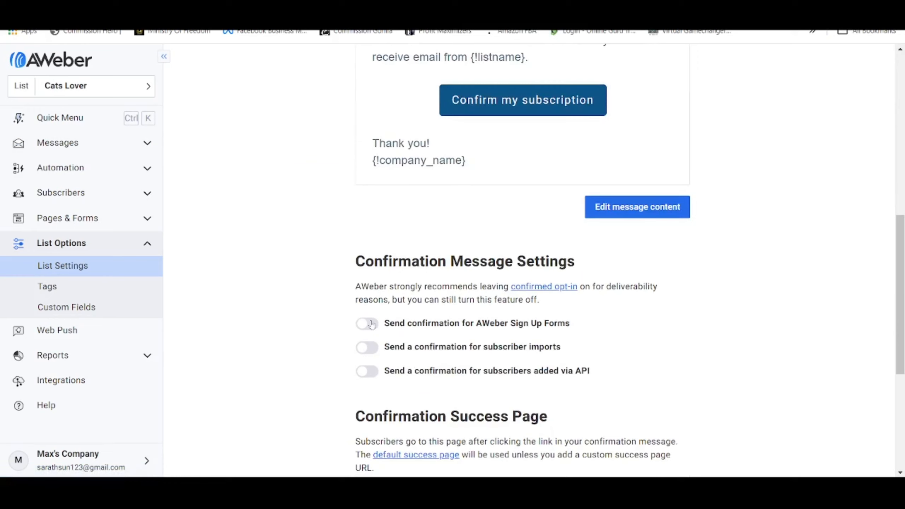
scroll(371, 324, "up", 10)
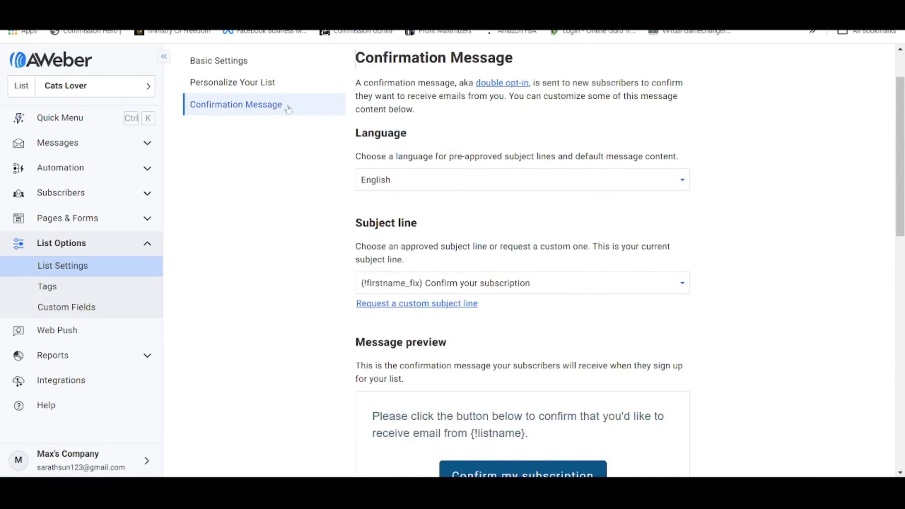
From the list's basic settings, open email address management and check the verification status of the sender addresses.
left_click(245, 62)
scroll(467, 173, "down", 5)
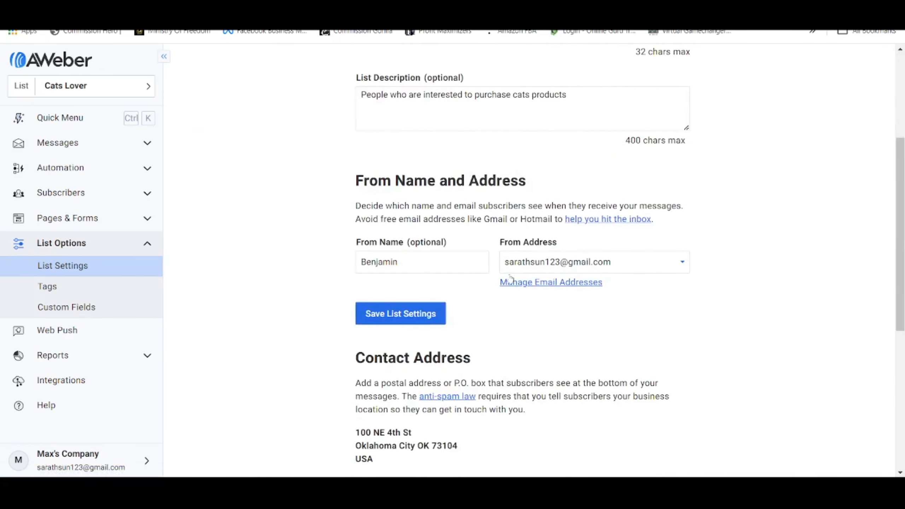
left_click(552, 283)
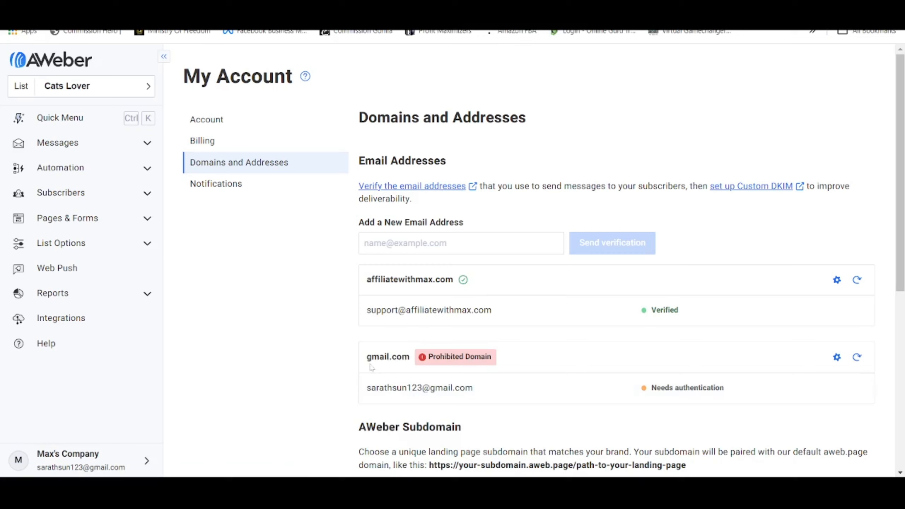
mouse_move(423, 358)
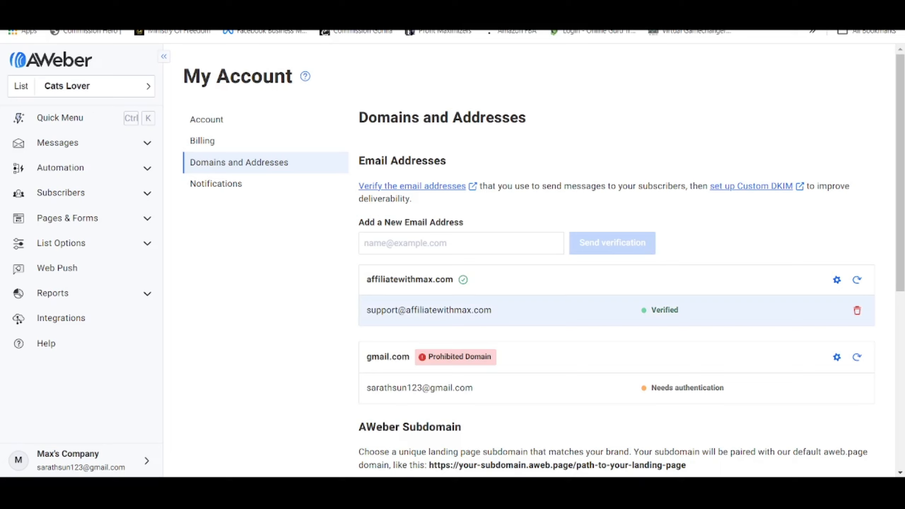
mouse_move(670, 316)
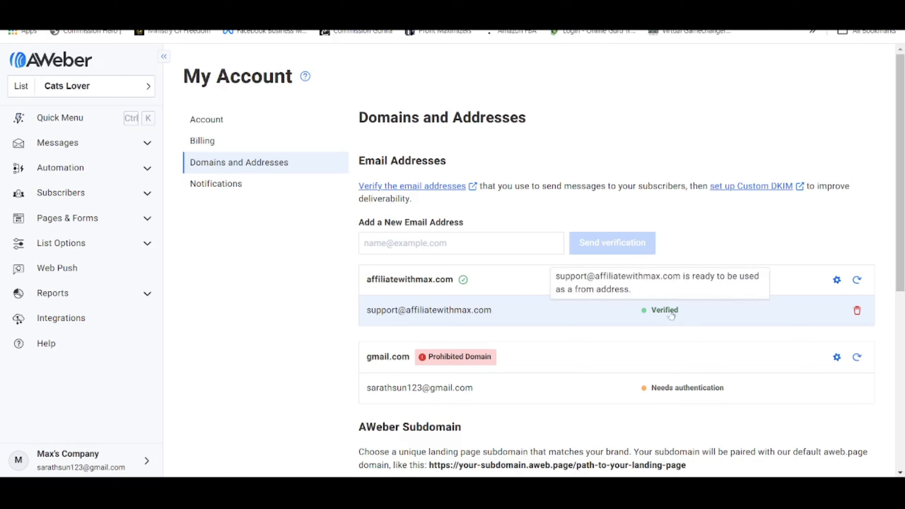
left_click(370, 243)
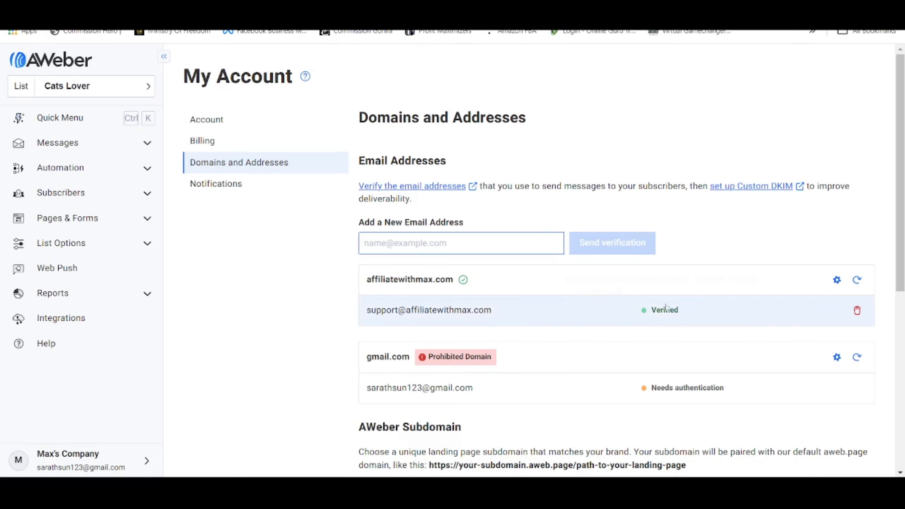
mouse_move(646, 316)
Examine the CNAME and DMARC records in the affiliatewithmax.com DKIM setup and view the DMARC Record Wizard on dmarcian.
left_click(837, 280)
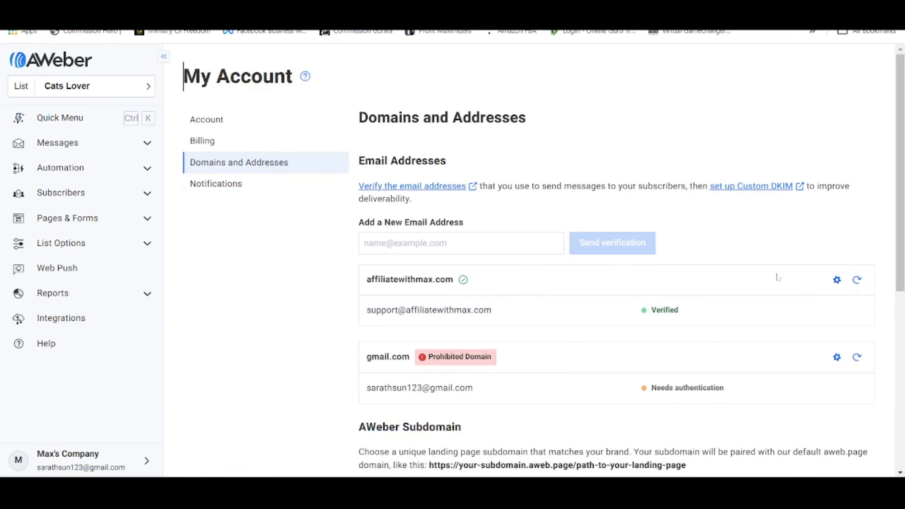
left_click(837, 280)
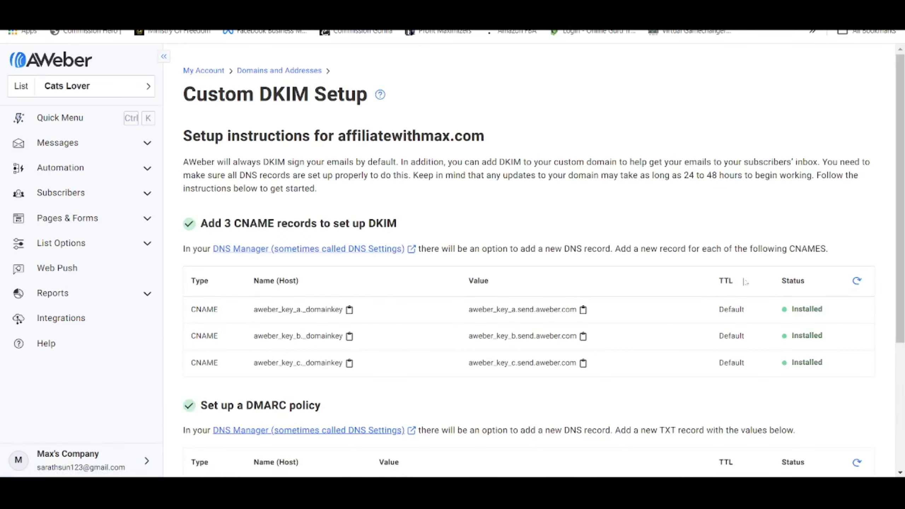
scroll(184, 71, "down", 3)
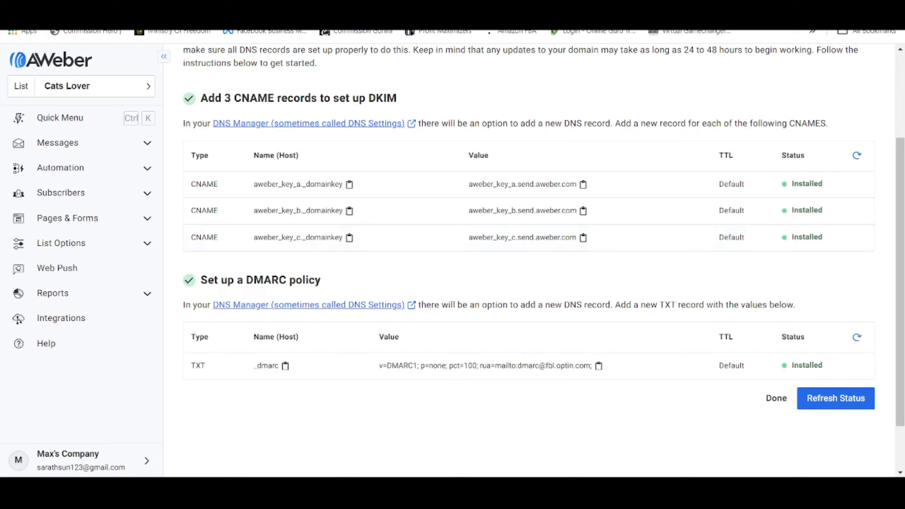
left_click_drag(236, 281, 328, 283)
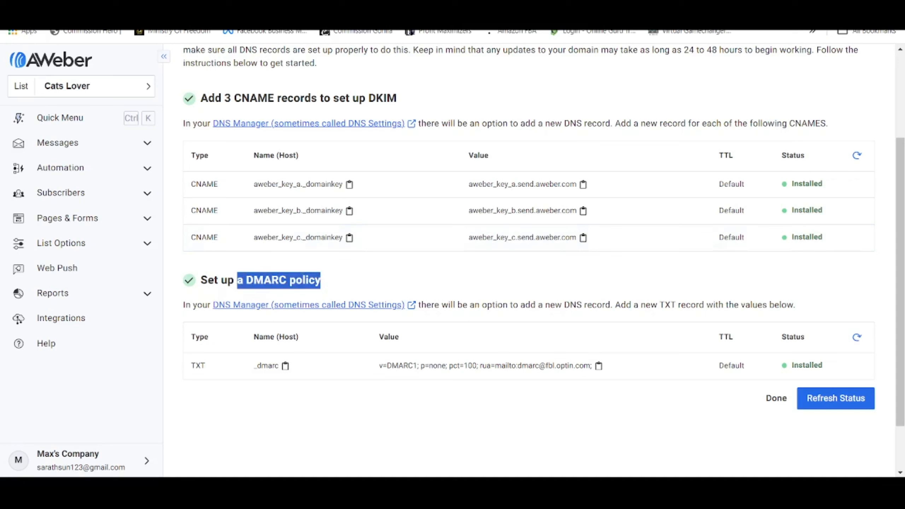
left_click(144, 8)
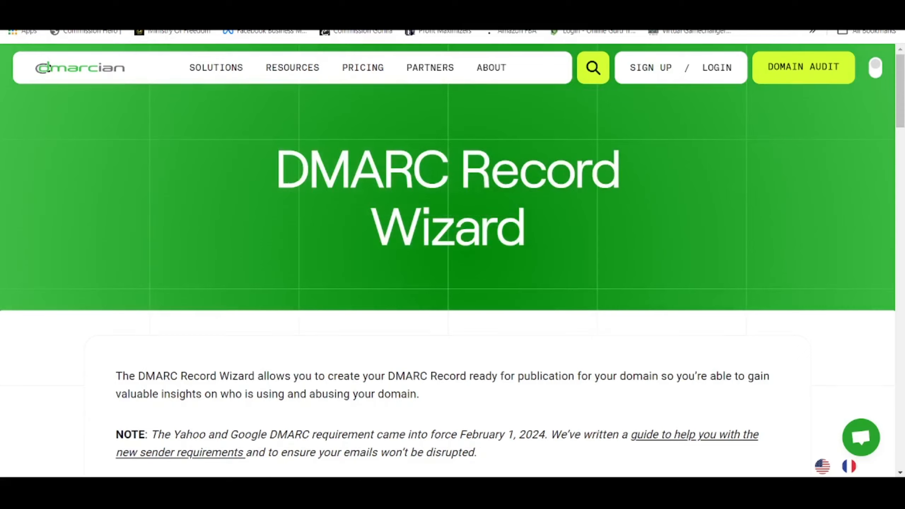
scroll(469, 257, "down", 10)
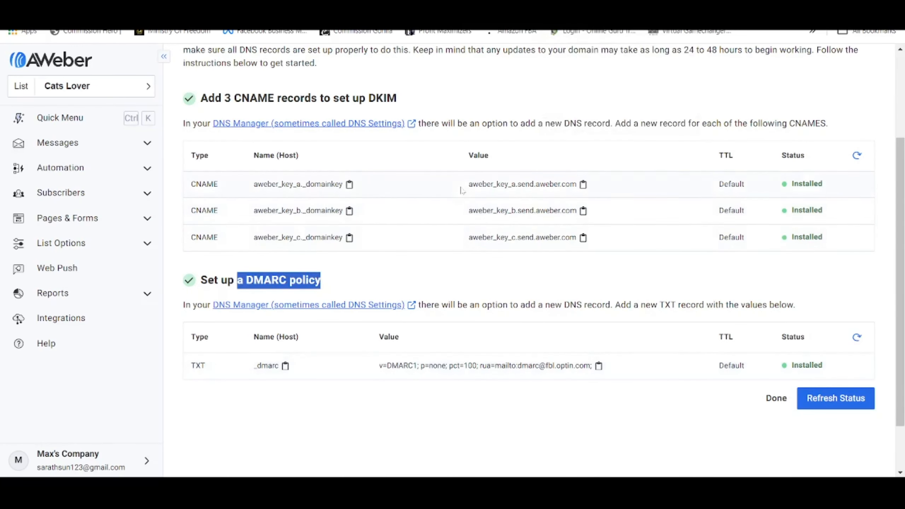
Return to Domains and Addresses in AWeber and review the AWeber subdomain and landing page domain settings.
scroll(463, 191, "up", 4)
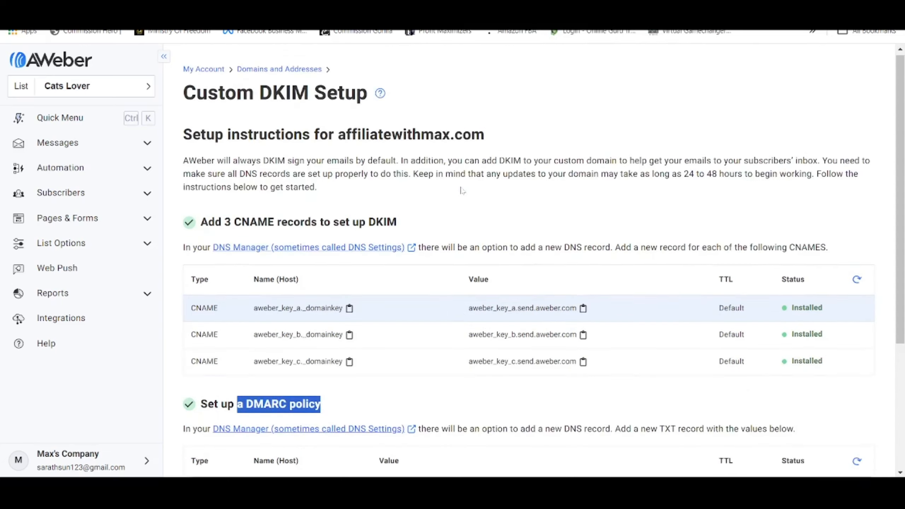
left_click(297, 74)
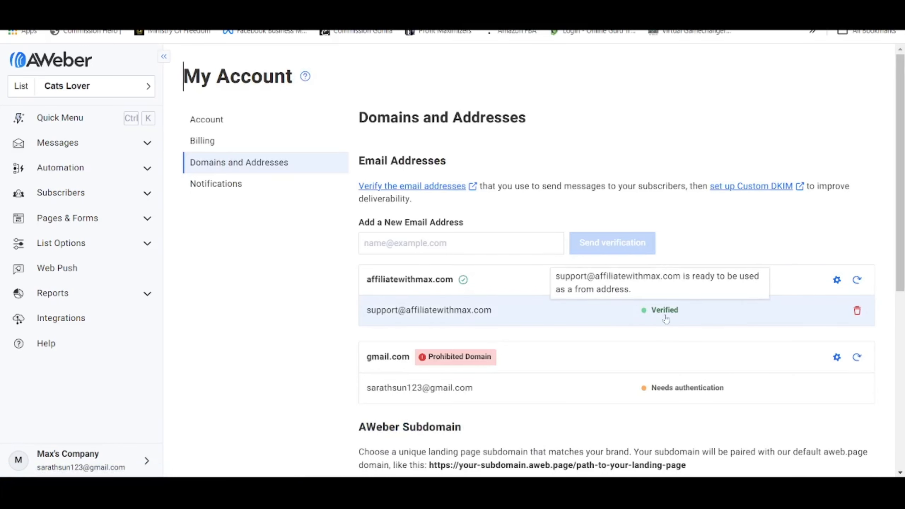
scroll(661, 320, "down", 5)
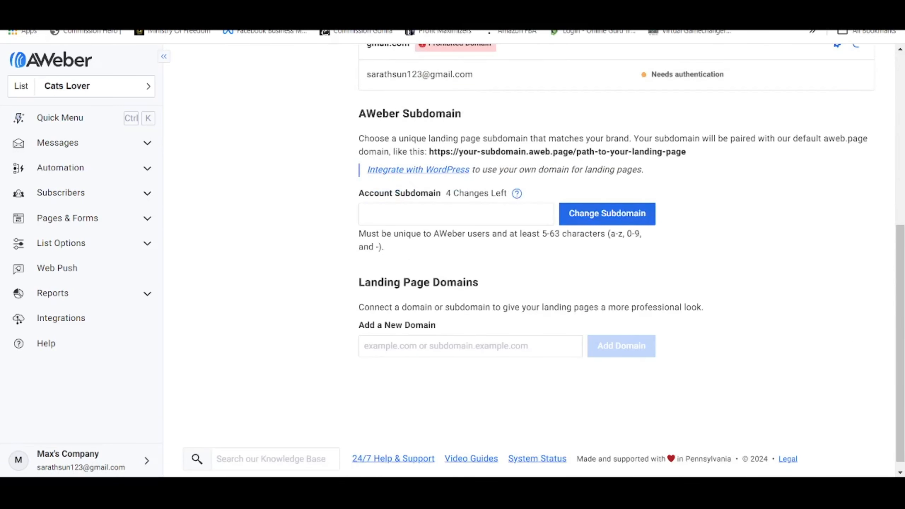
left_click_drag(374, 138, 508, 139)
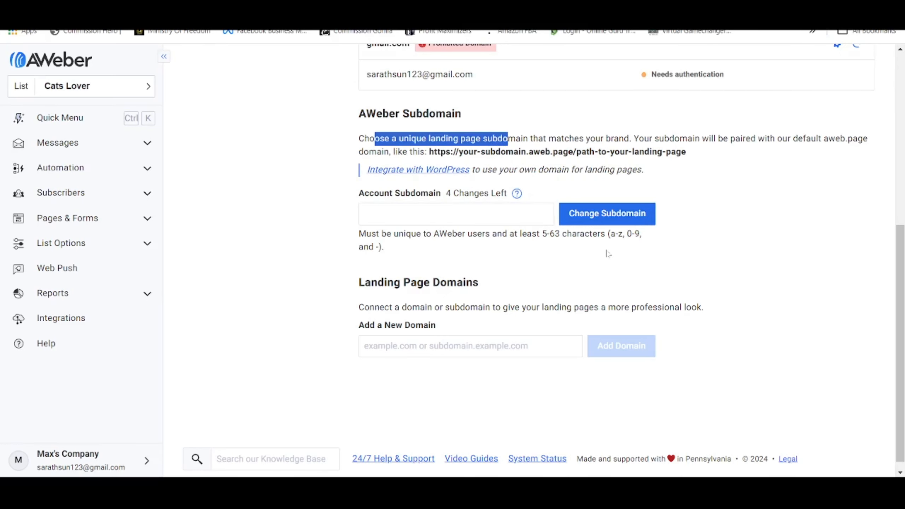
scroll(607, 254, "up", 7)
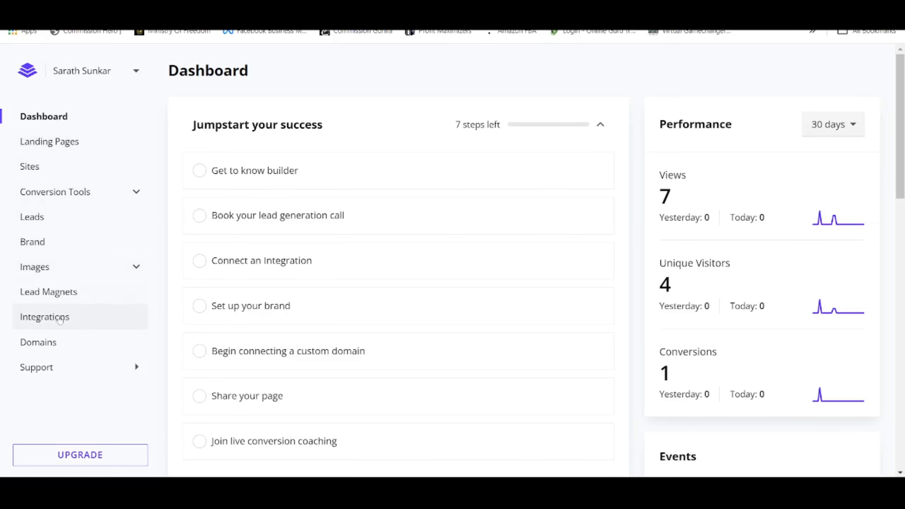
Switch to Leadpages and open the AWeber account page among the native integrations.
left_click(61, 317)
left_click_drag(168, 138, 416, 125)
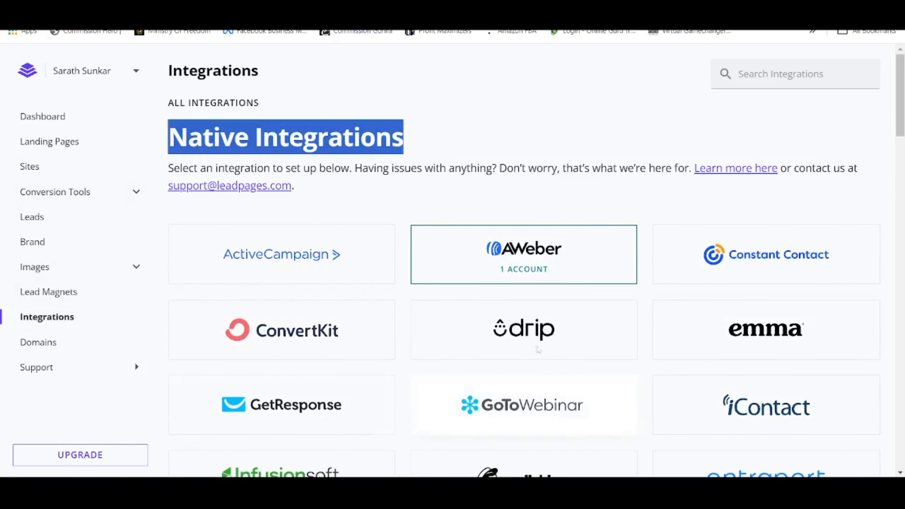
left_click(525, 250)
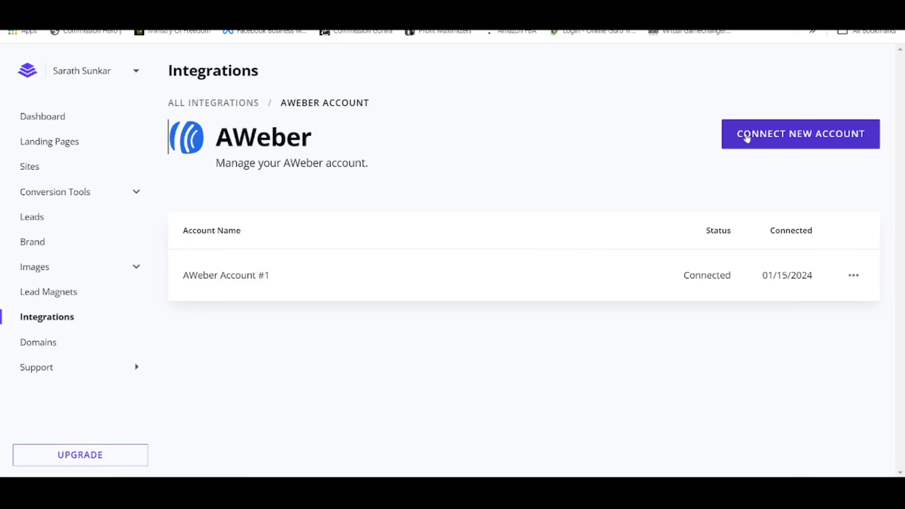
Open the "youtube test" landing page in the builder and open its opt-in form's integration settings.
left_click(39, 141)
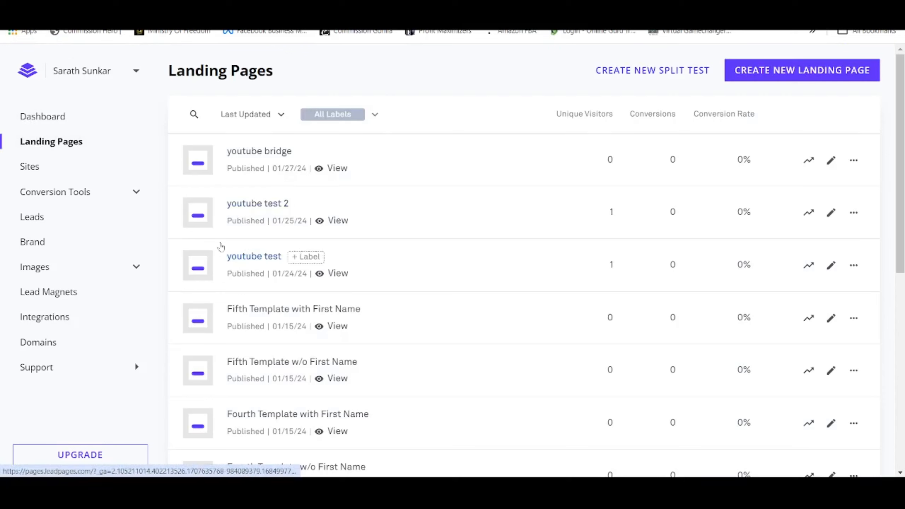
left_click(405, 225)
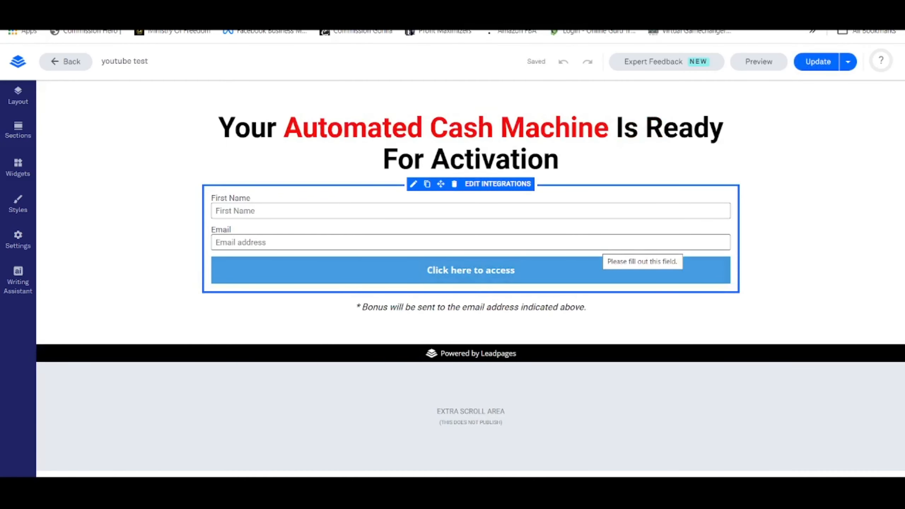
left_click(351, 232)
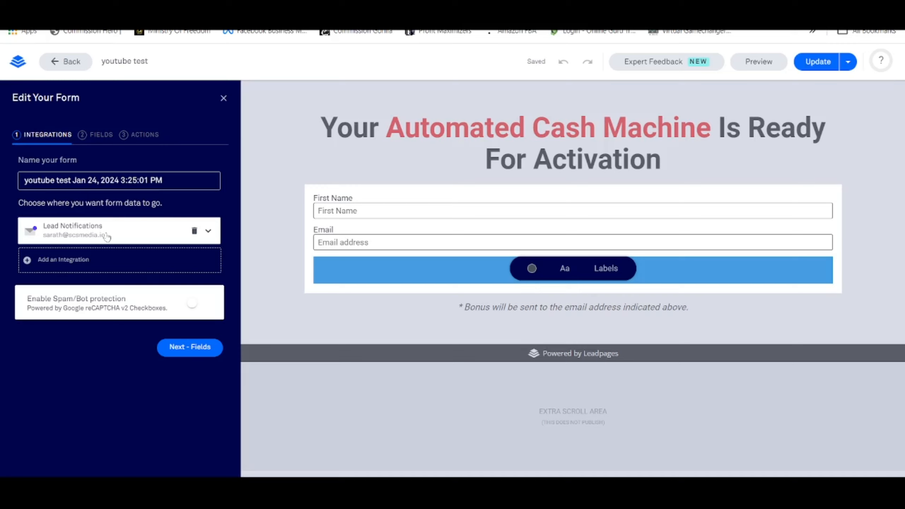
Add AWeber Account #1 as an integration for the form and refresh its available destination lists.
left_click(54, 261)
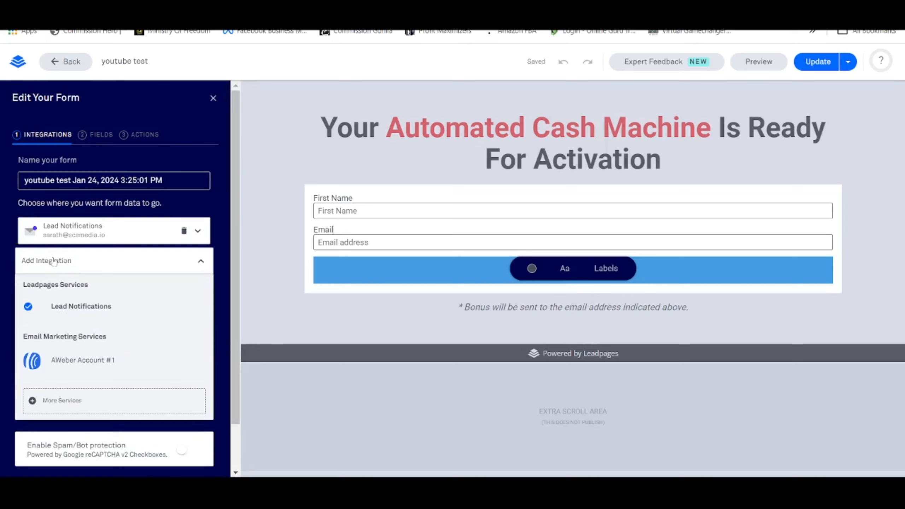
left_click(73, 360)
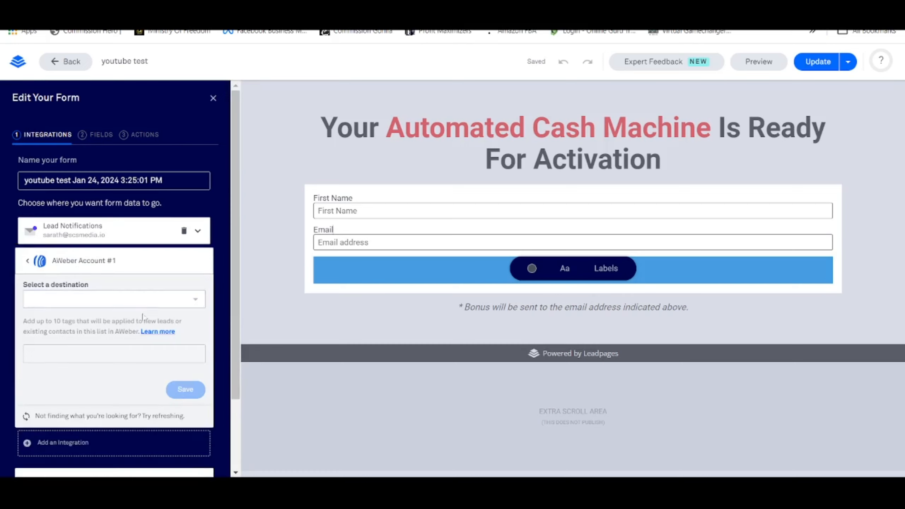
left_click(192, 301)
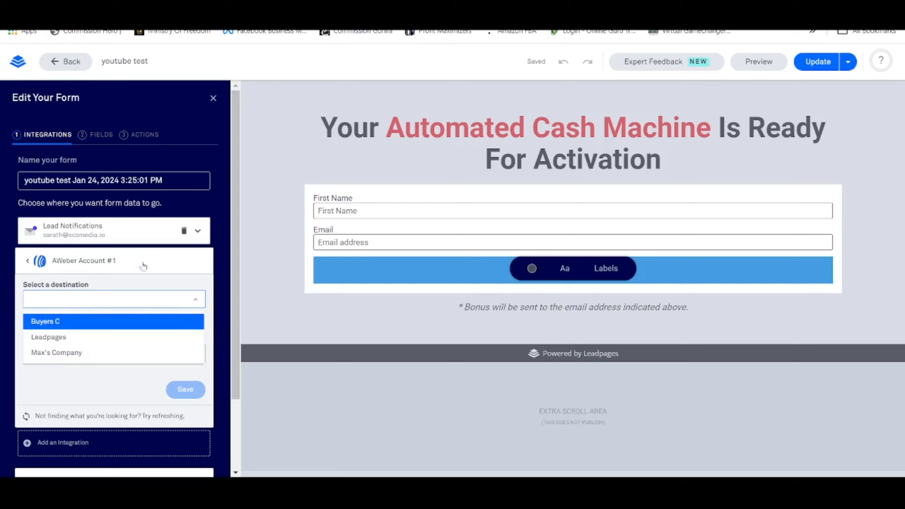
right_click(27, 417)
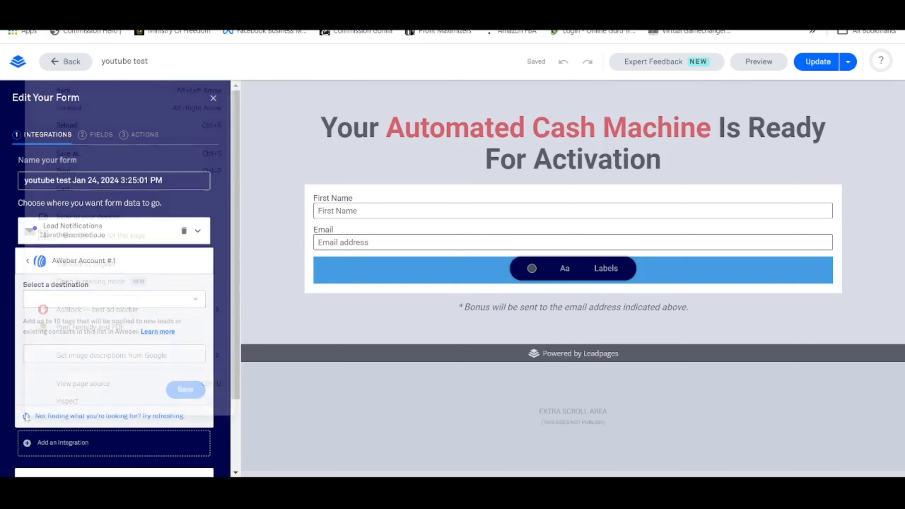
left_click(13, 194)
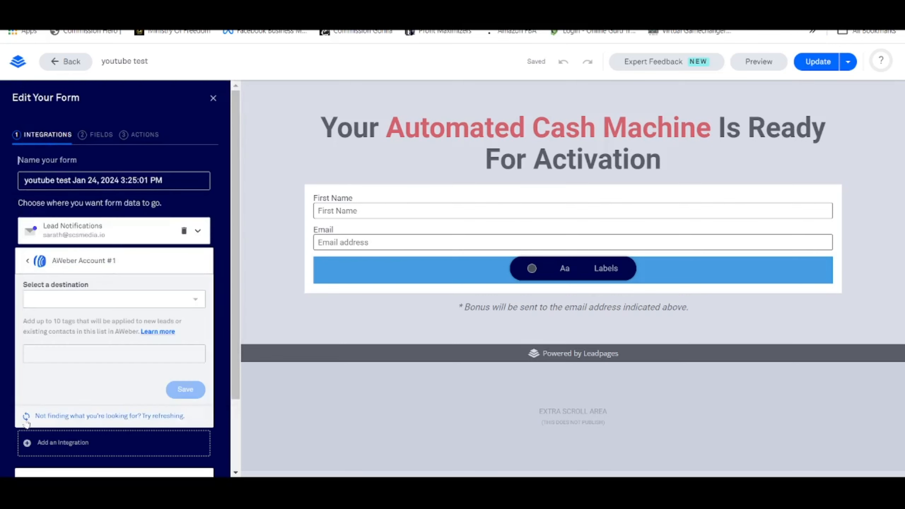
Set the AWeber integration's destination to Cats Lover, save it, and publish the update to the landing page.
left_click(195, 306)
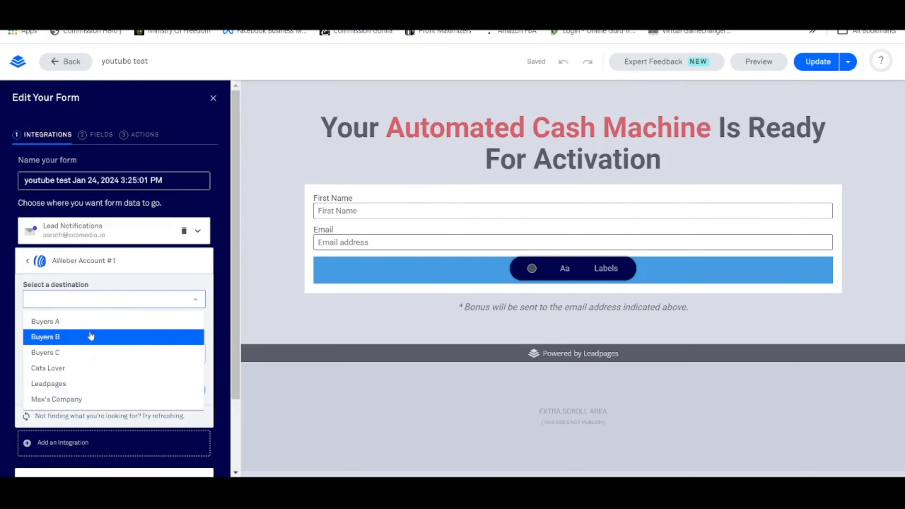
left_click(47, 369)
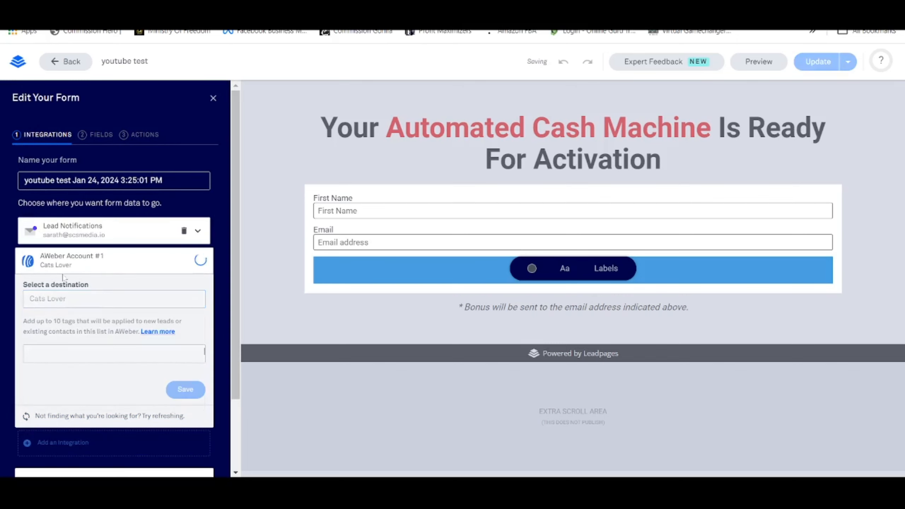
left_click(183, 395)
left_click(213, 98)
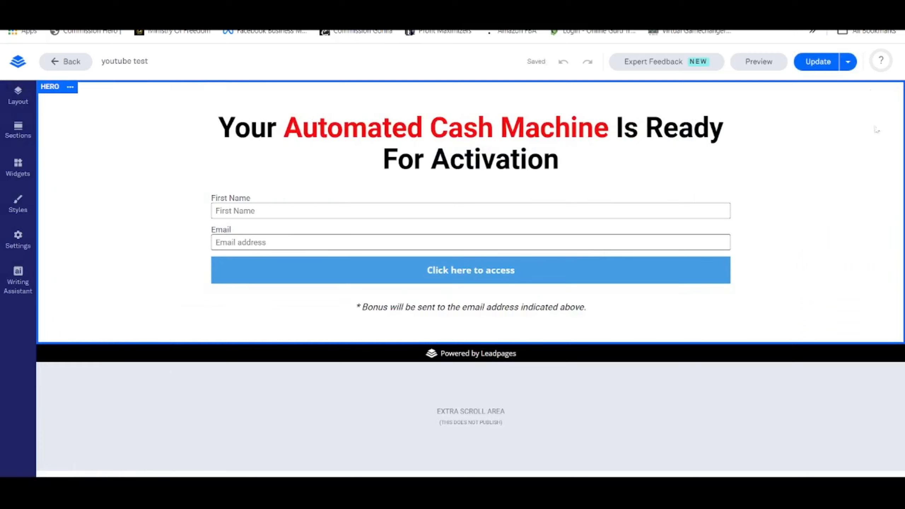
left_click(813, 59)
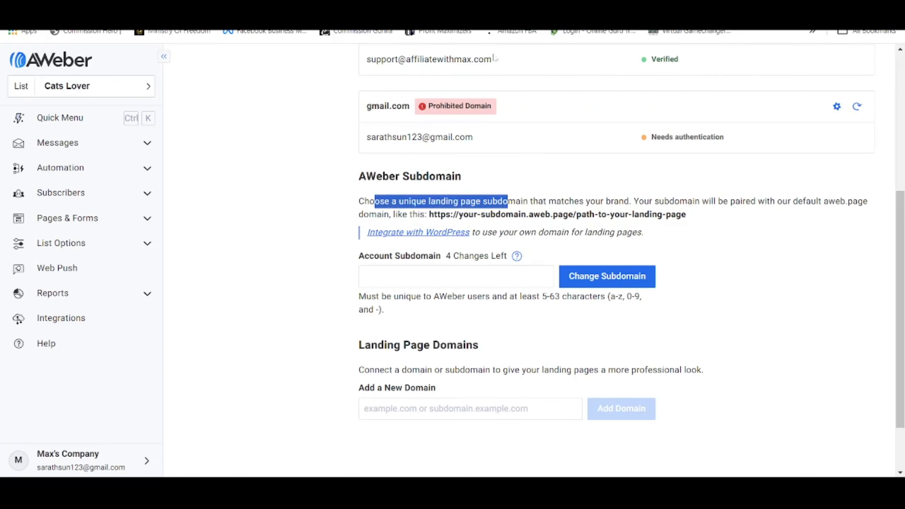
Switch back to AWeber and show the subscriber management options.
left_click(124, 193)
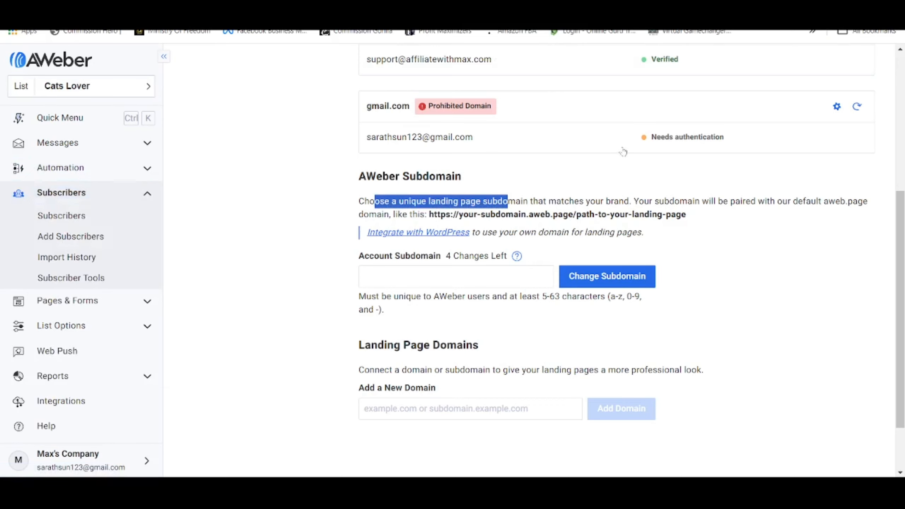